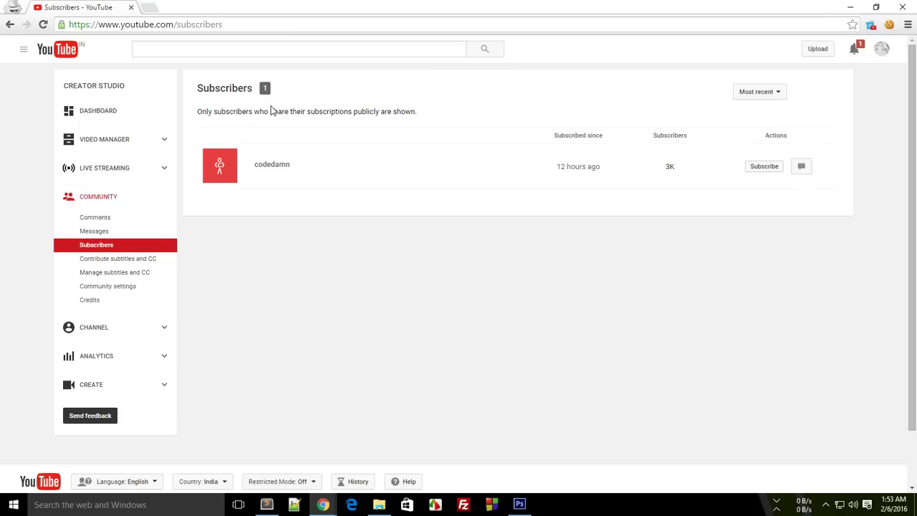
Switch to the codedamn channel and look through its subscribers list, loading two more batches of subscribers.
click(880, 52)
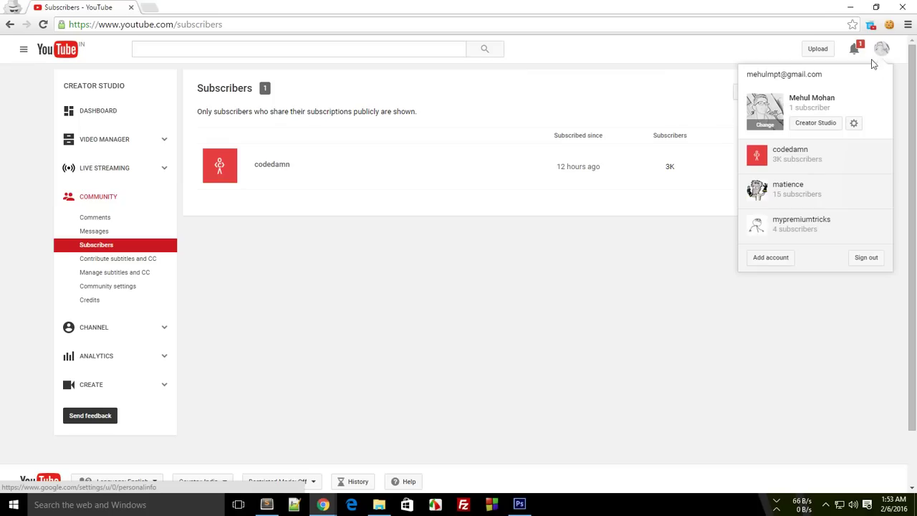
click(834, 160)
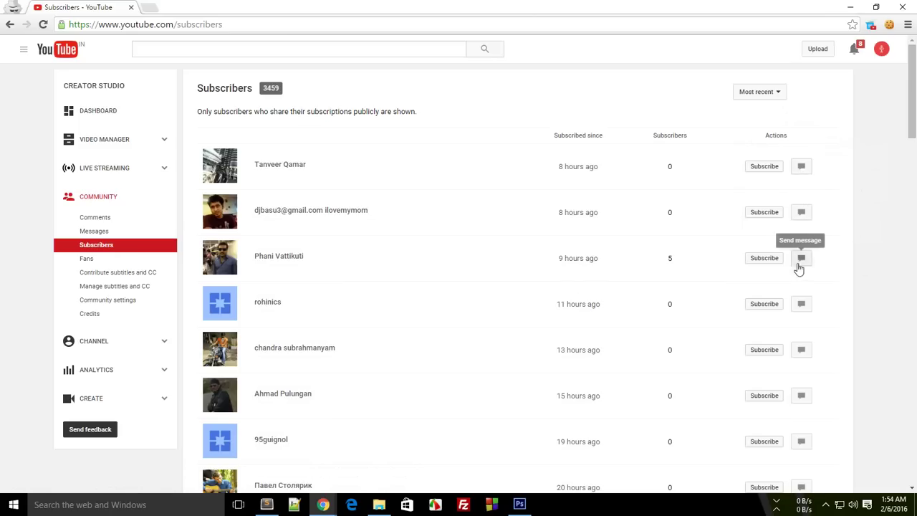
scroll(800, 265, down, 3)
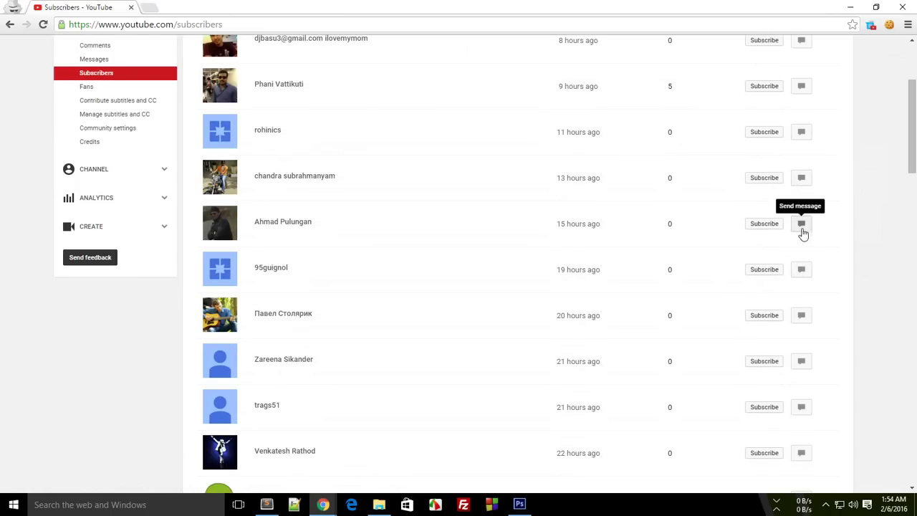
scroll(800, 239, down, 5)
scroll(802, 239, down, 16)
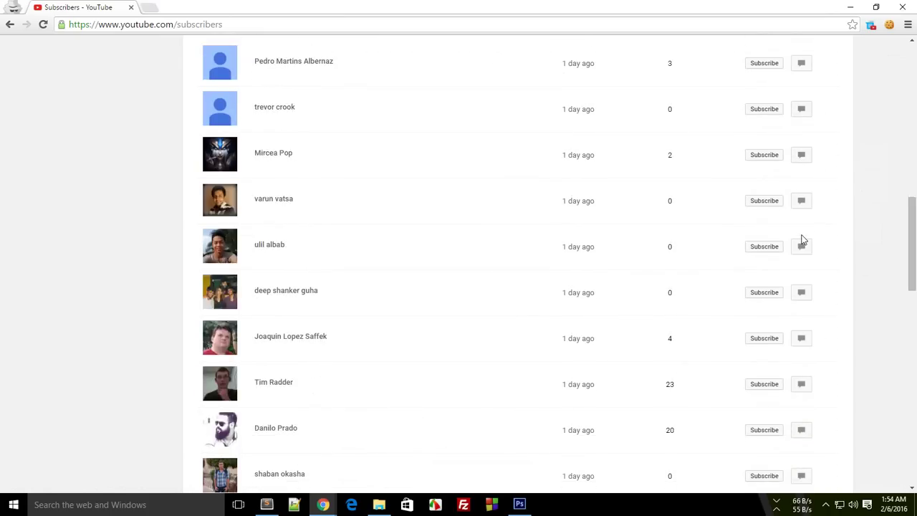
scroll(802, 240, down, 1)
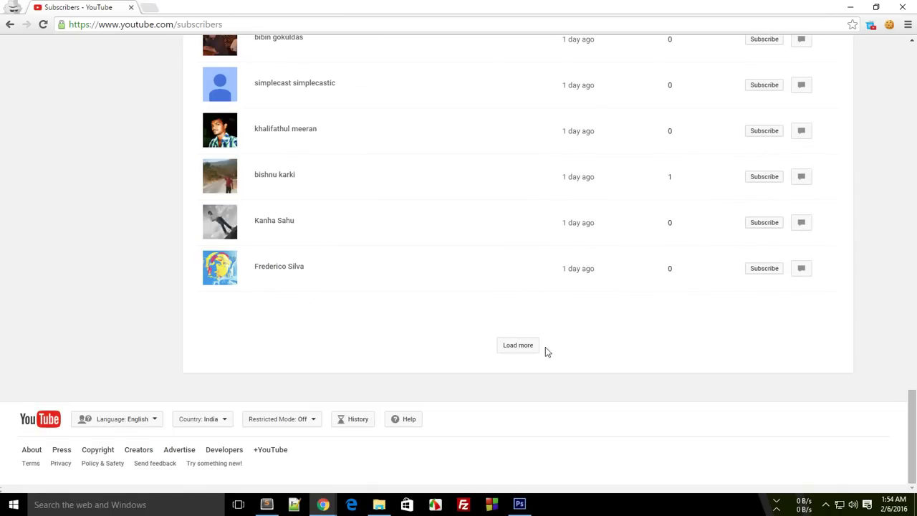
click(533, 348)
scroll(814, 236, down, 15)
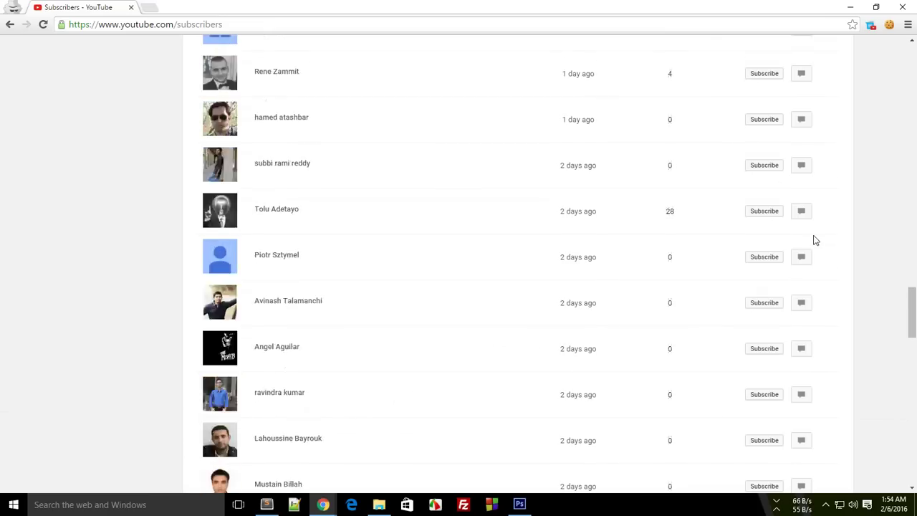
scroll(813, 236, down, 10)
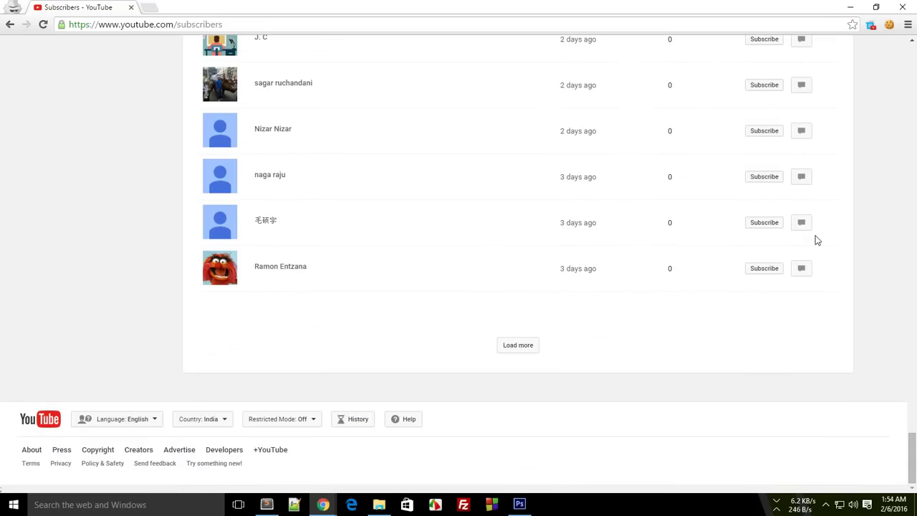
click(515, 346)
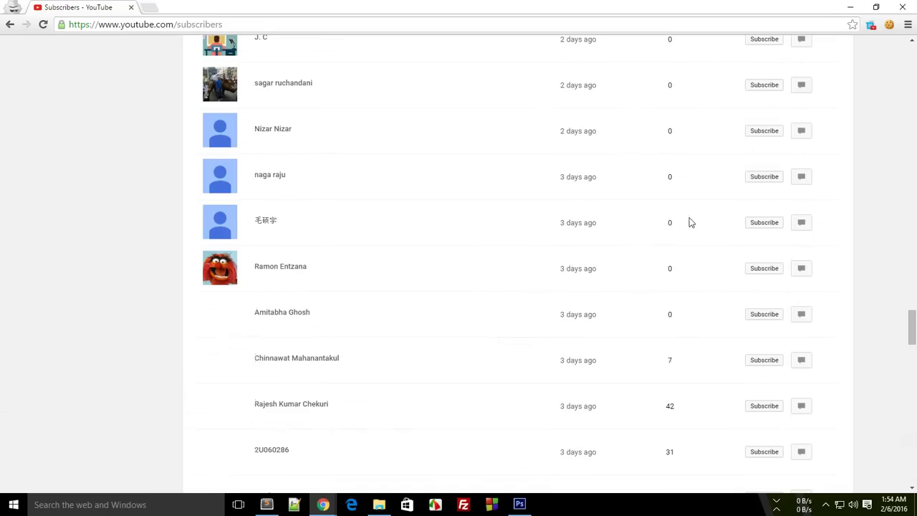
drag(913, 328, 912, 57)
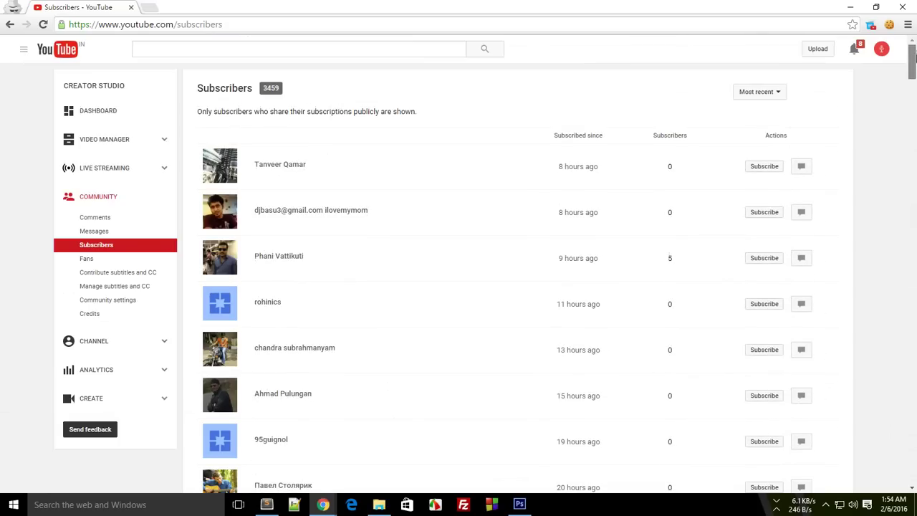
Open the extension management page for YouTube Messager, examine its name and description, and return to the subscribers page.
right_click(871, 28)
click(876, 108)
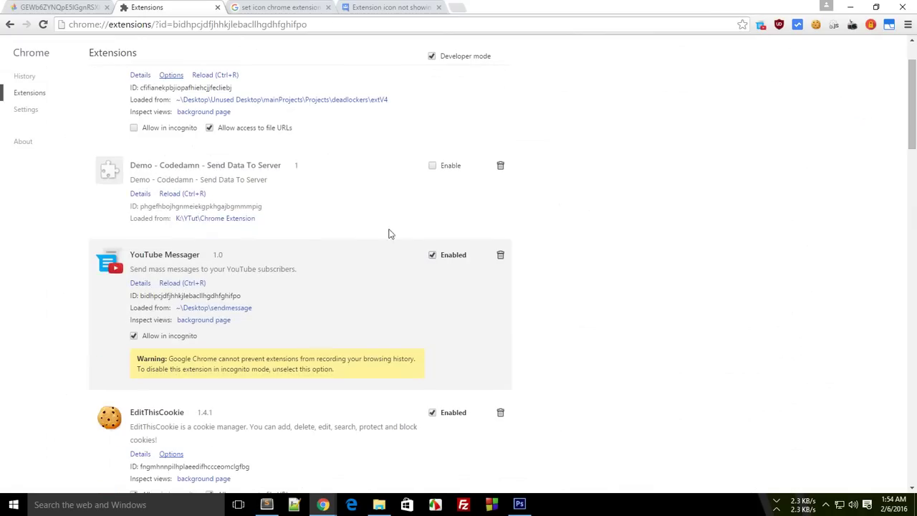
drag(130, 255, 200, 256)
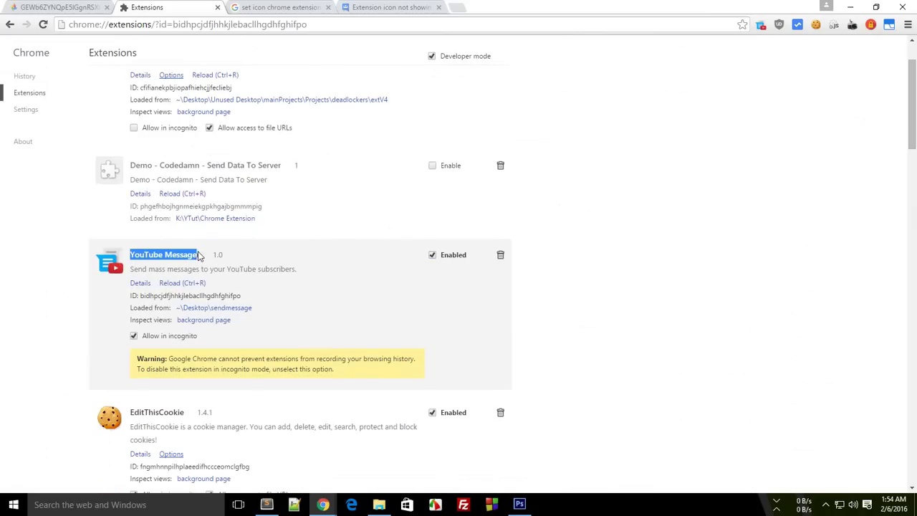
drag(132, 270, 299, 274)
click(290, 284)
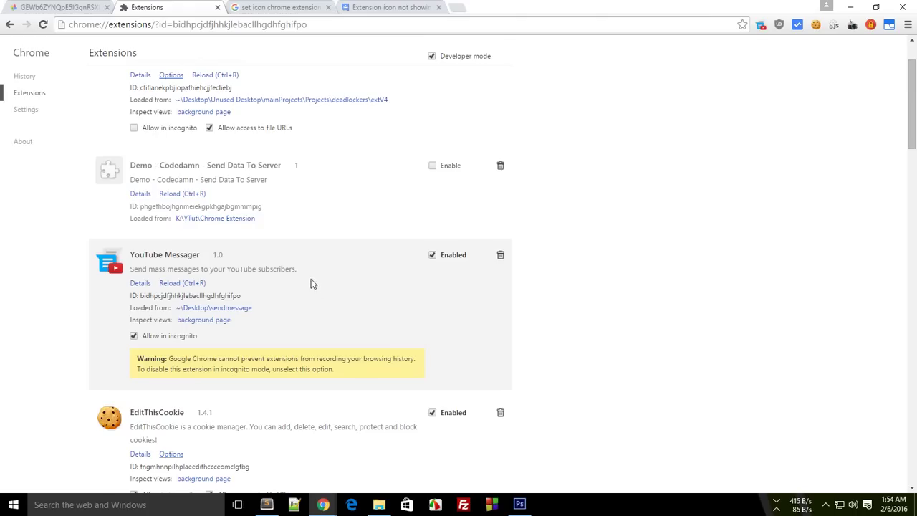
click(850, 6)
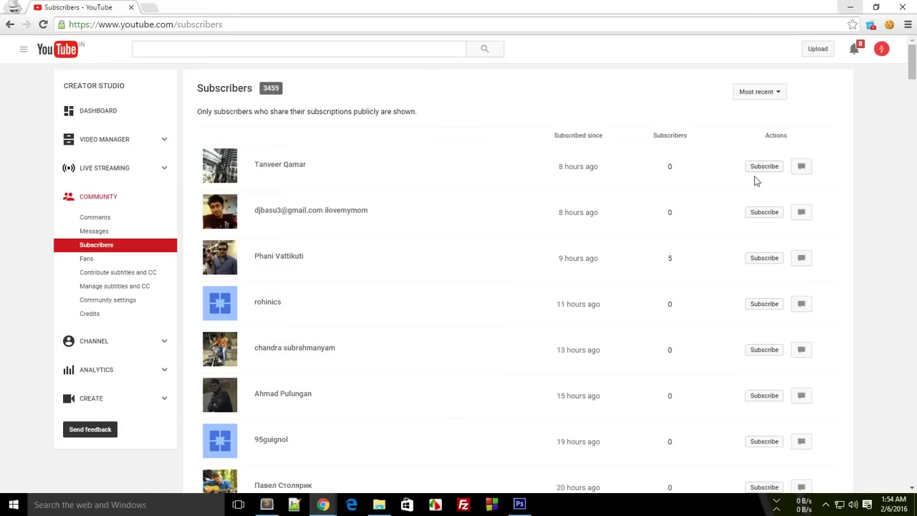
Switch to the personal channel and open the YouTube Messager message form on its subscribers page.
click(881, 49)
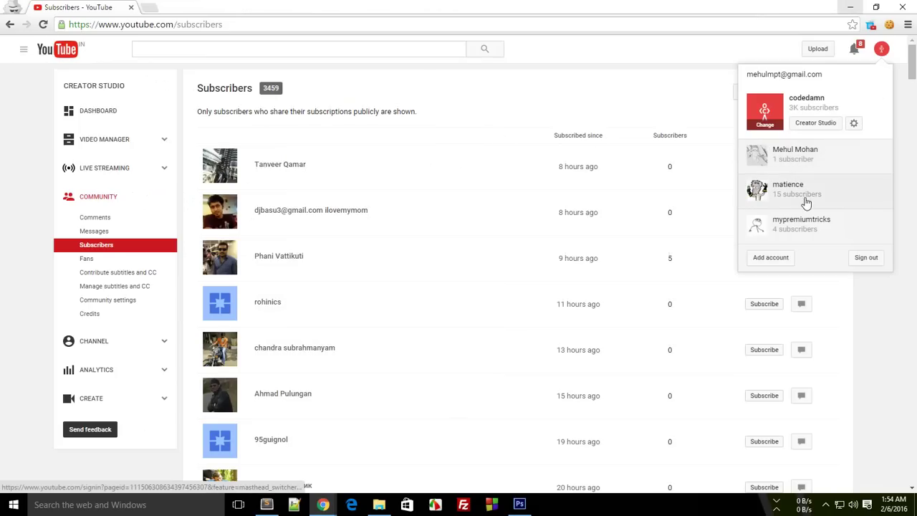
click(794, 162)
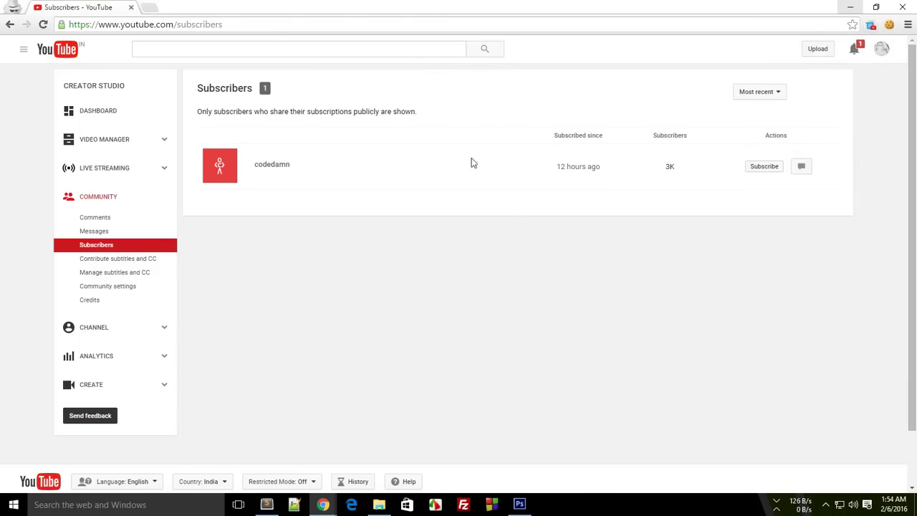
click(169, 25)
drag(248, 24, 21, 27)
click(101, 202)
click(871, 28)
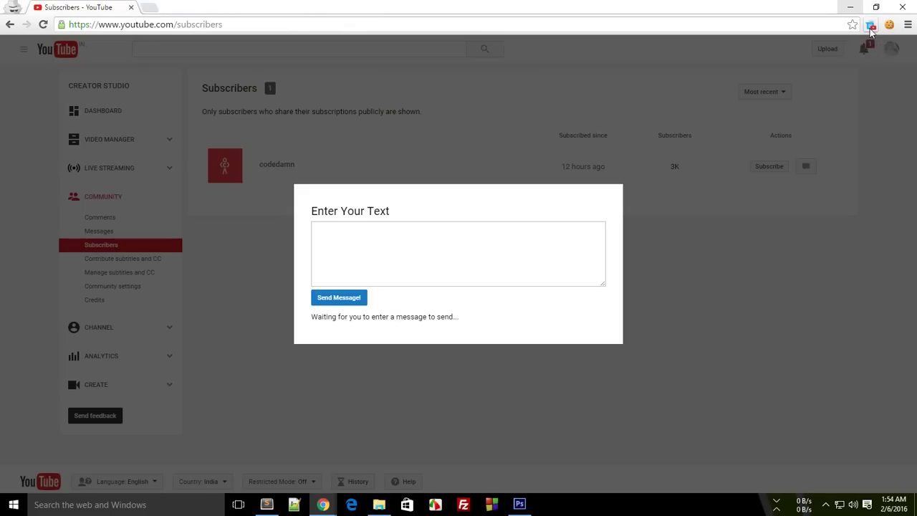
Enter the message "Hey there! How are you buddy?" and send it to the channel's subscribers.
drag(312, 212, 342, 223)
click(405, 217)
double_click(384, 210)
click(319, 244)
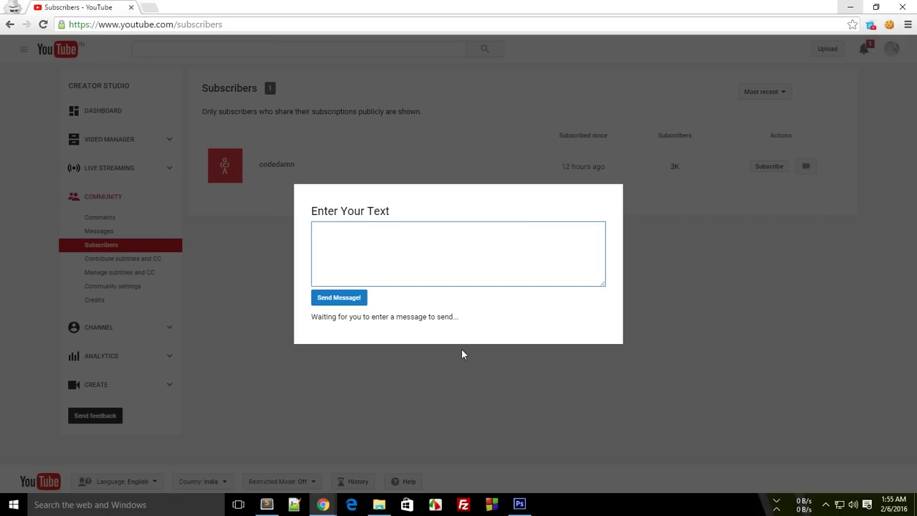
text(Hey there! How are you buddy?)
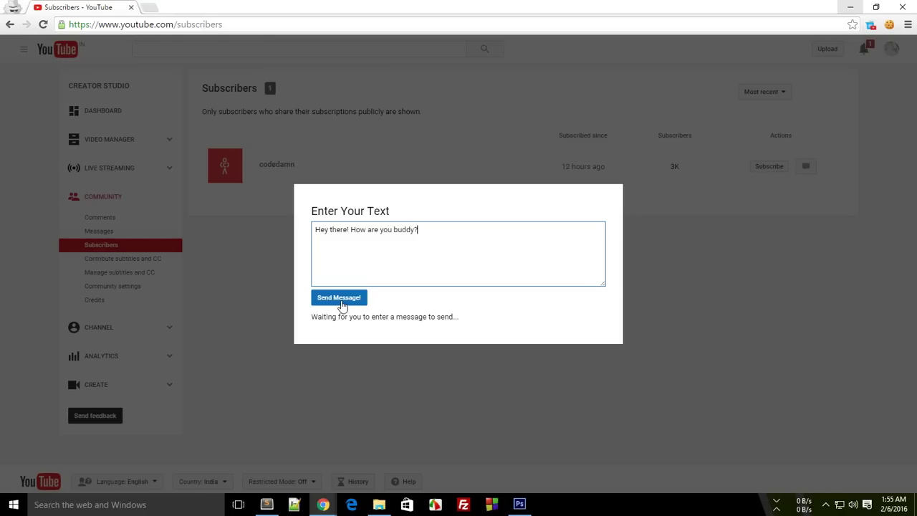
click(342, 300)
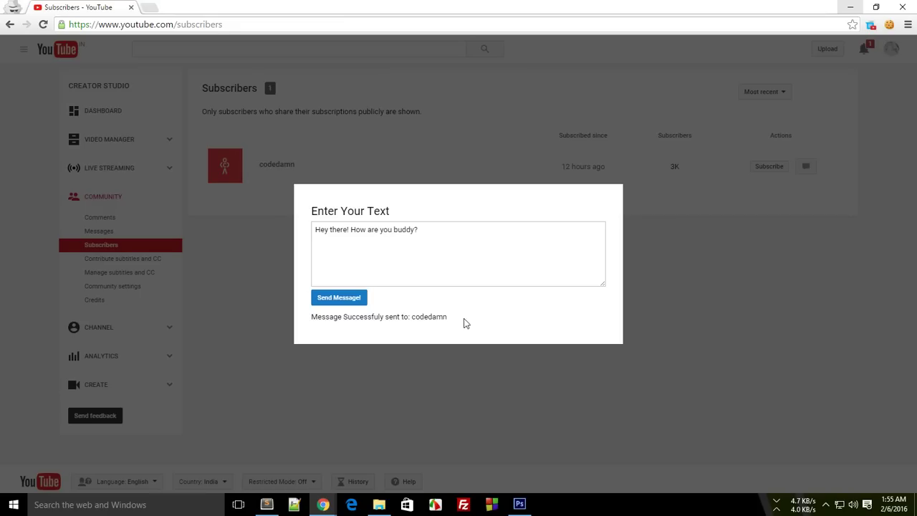
Check the recipient named in the send status and close the message form.
drag(463, 320, 423, 323)
click(310, 322)
click(423, 320)
double_click(429, 317)
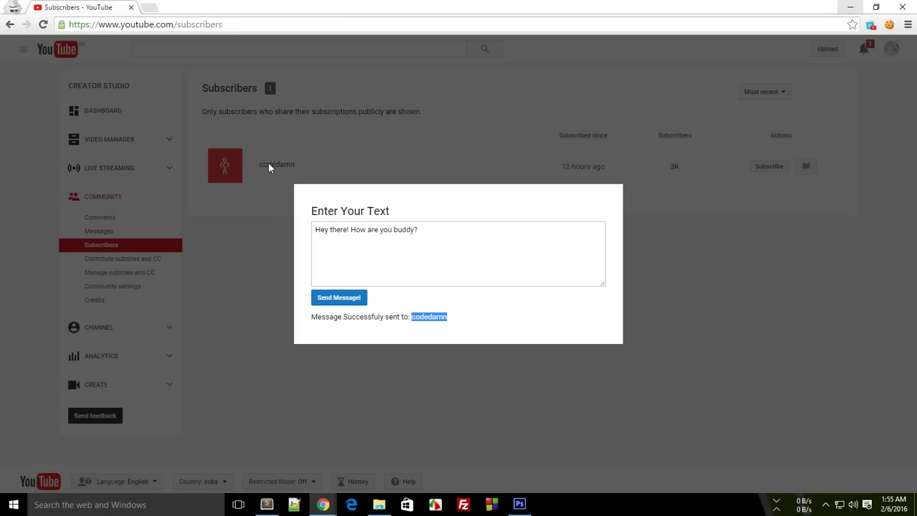
click(677, 276)
Switch to the codedamn channel and check its approved messages for the newly sent message.
click(881, 49)
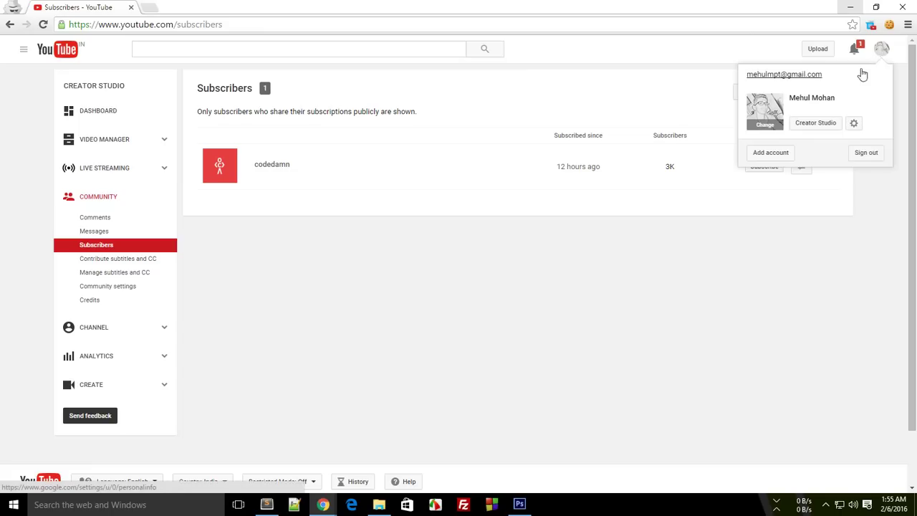
click(795, 159)
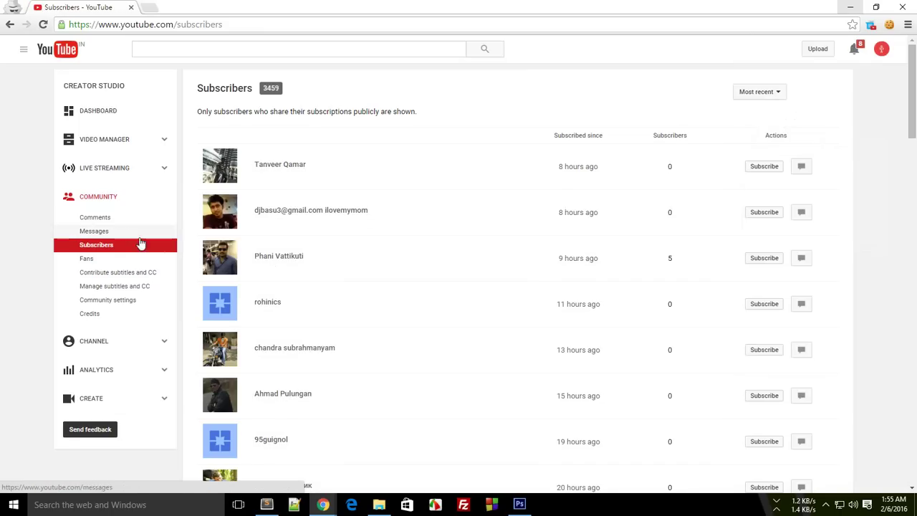
click(112, 233)
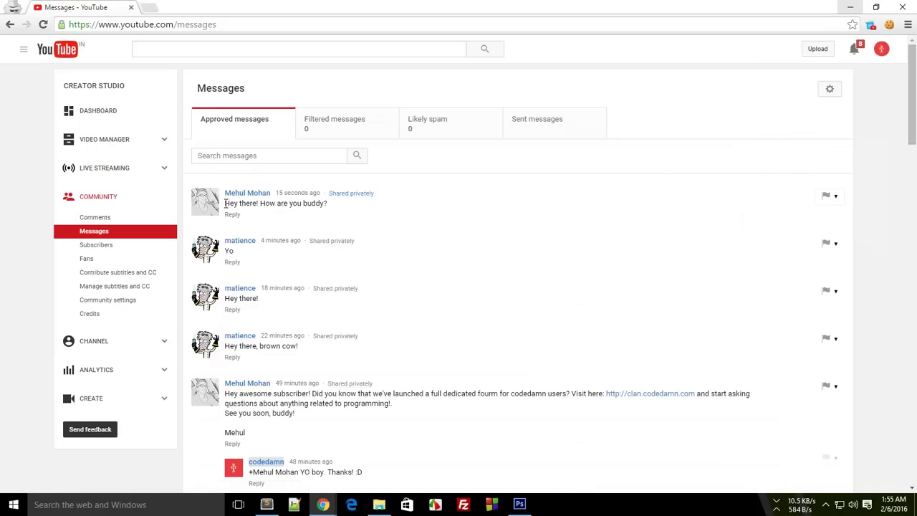
drag(225, 204, 266, 205)
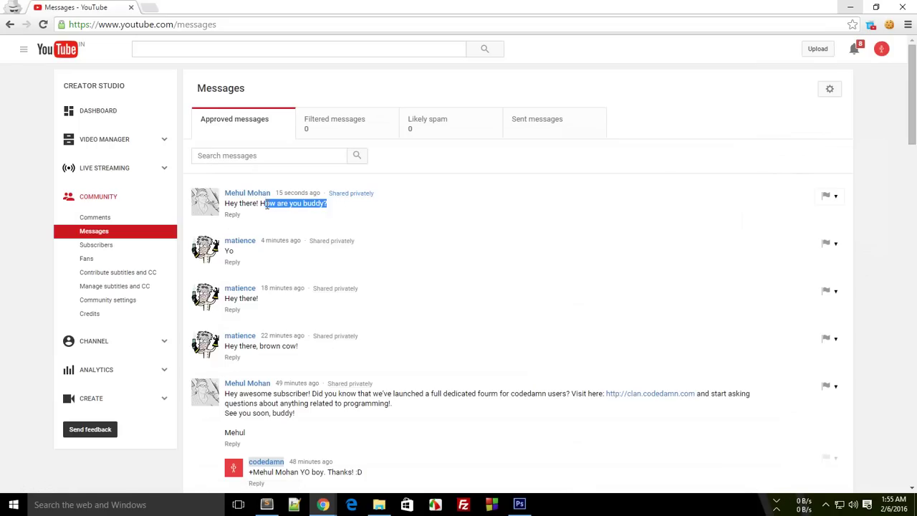
Switch to the matience channel and look through its subscribers list.
click(881, 49)
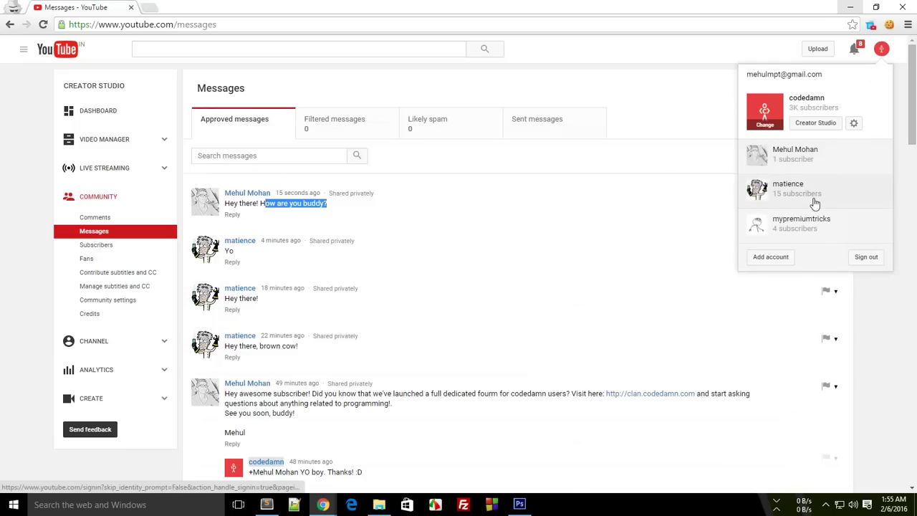
click(814, 204)
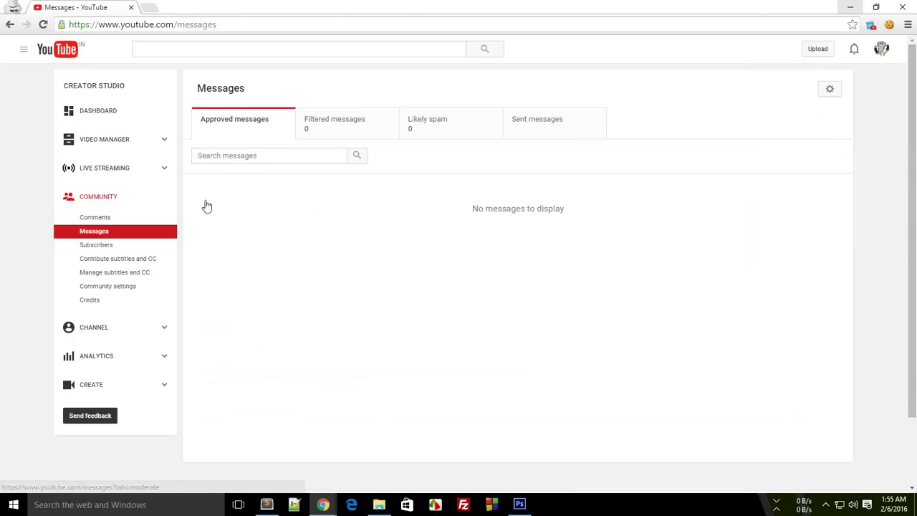
click(96, 244)
scroll(490, 336, down, 3)
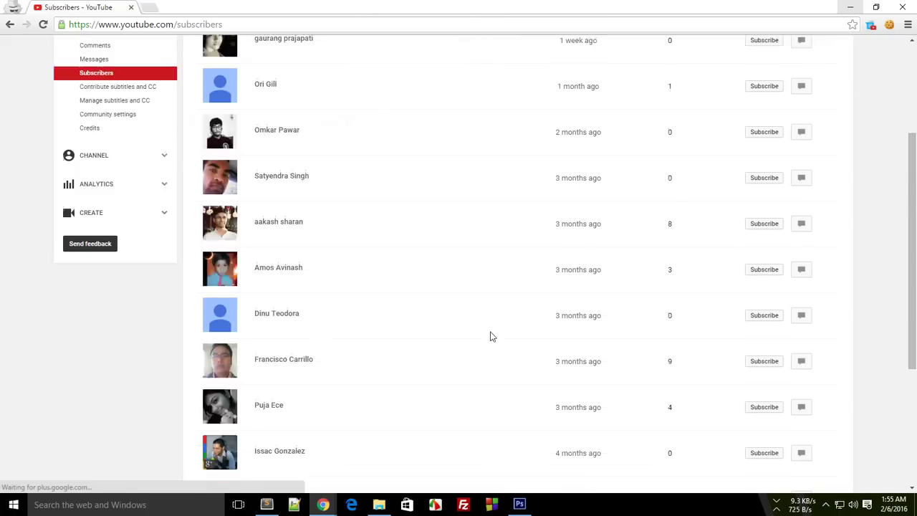
scroll(449, 272, down, 3)
scroll(451, 360, up, 5)
Switch back to the codedamn channel and load two more batches of its subscribers list for review.
click(881, 50)
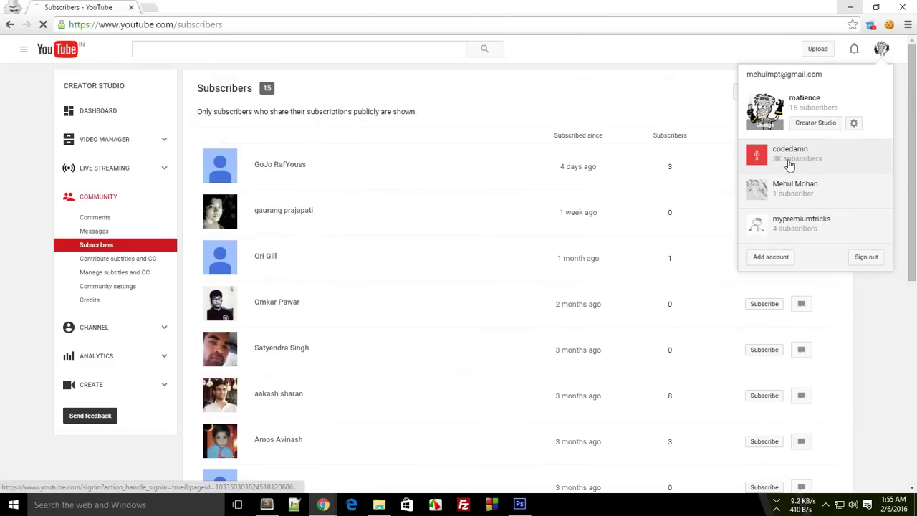
scroll(334, 240, down, 10)
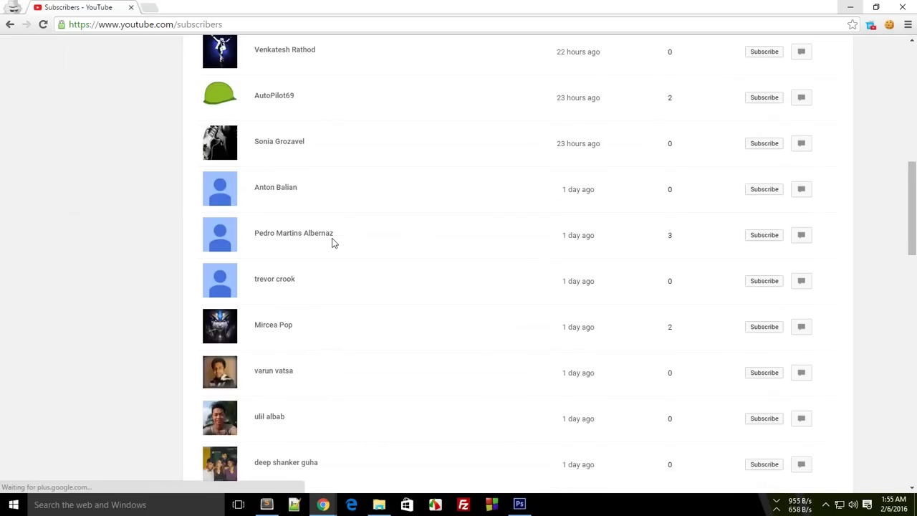
scroll(914, 289, down, 10)
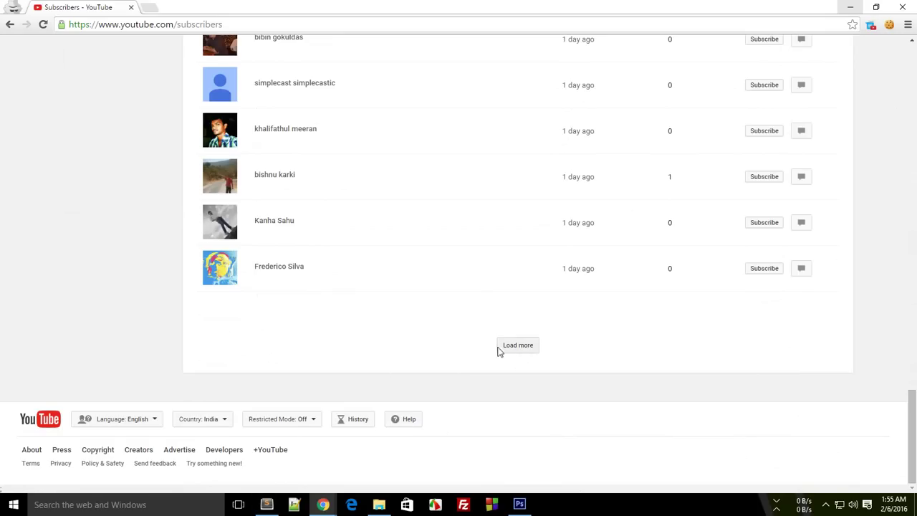
click(532, 348)
scroll(465, 305, down, 15)
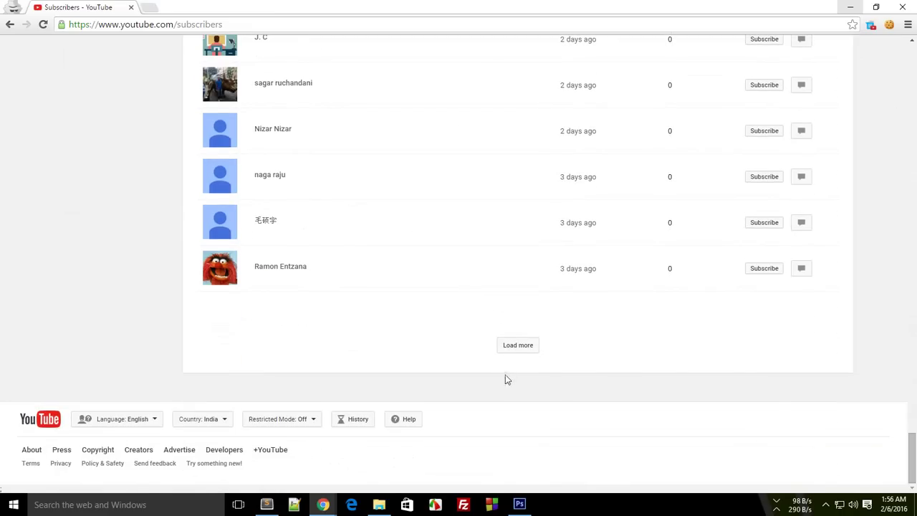
click(523, 348)
drag(912, 342, 912, 50)
Return to the matience channel and review its subscribers from the newest entry to the oldest.
click(881, 50)
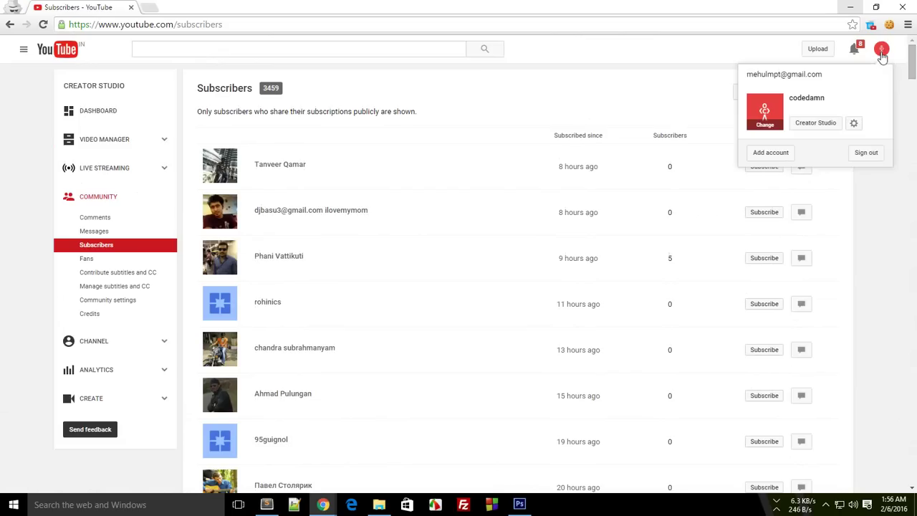
click(806, 163)
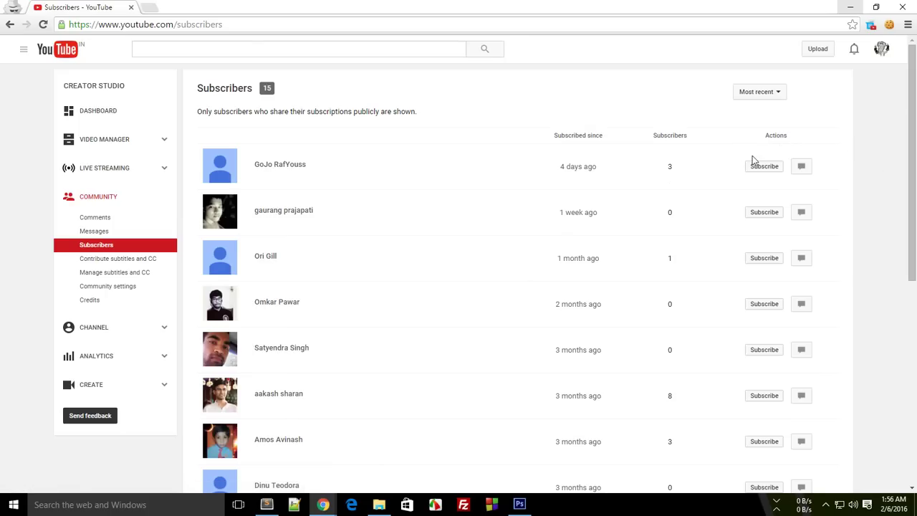
scroll(861, 227, down, 5)
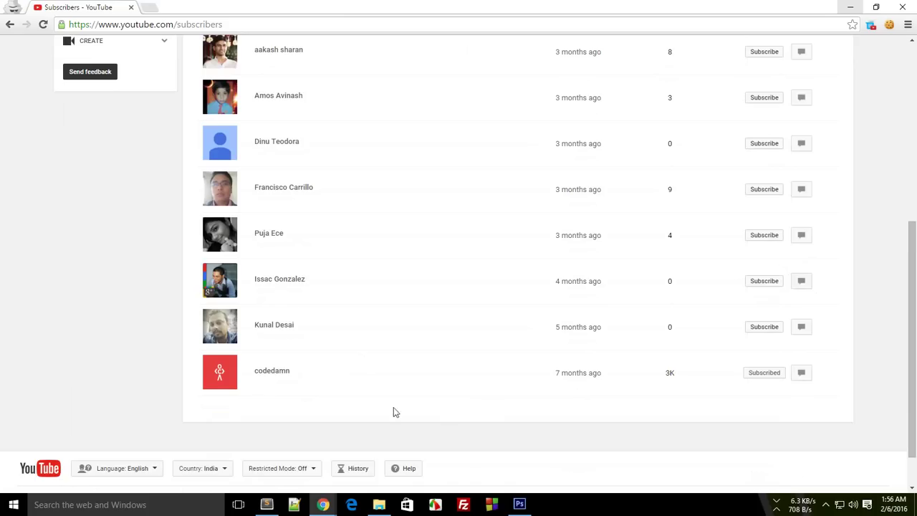
scroll(341, 404, up, 5)
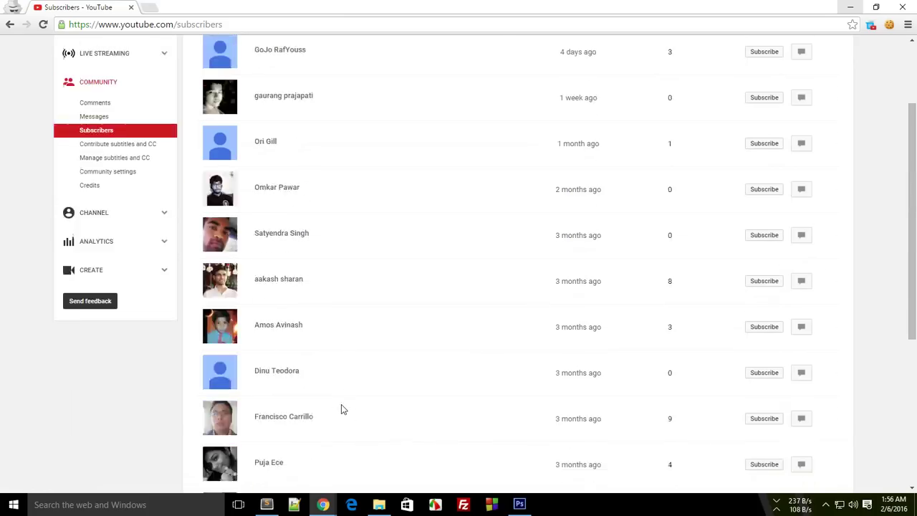
Send the message "This is my final test message! Thank you!" to all matience subscribers with the messaging extension.
click(870, 25)
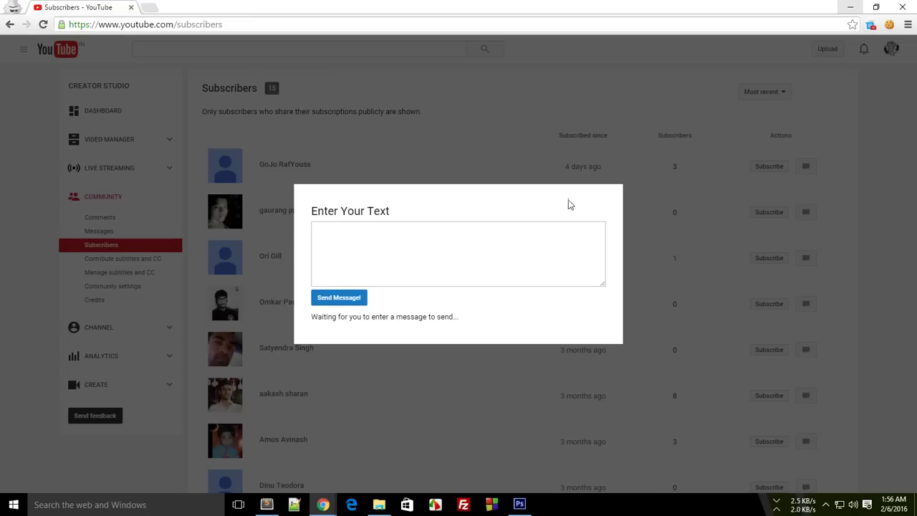
click(472, 256)
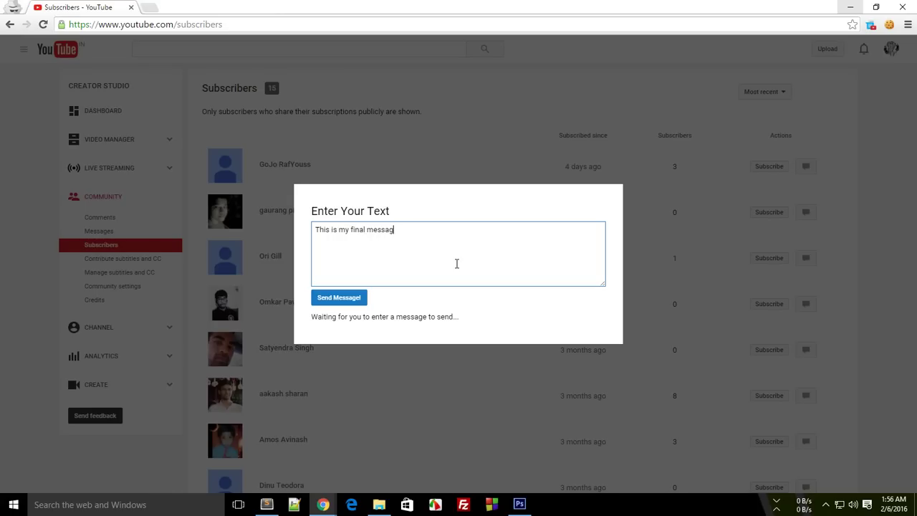
key(BackSpace)
key(BackSpace)
key(BackSpace)
key(BackSpace)
key(BackSpace)
key(BackSpace)
click(337, 300)
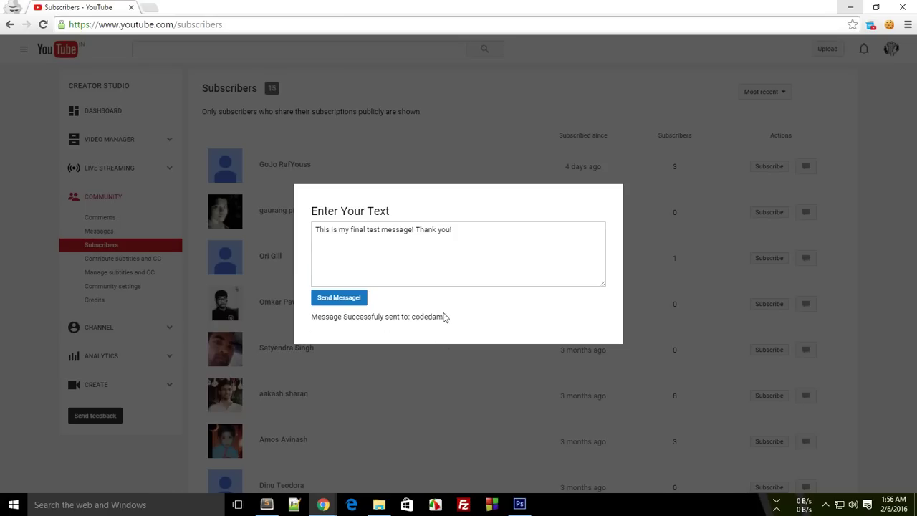
Check the recipient named in the extension's sending status and close the message dialog.
double_click(427, 318)
click(507, 294)
drag(459, 322, 412, 319)
click(427, 322)
double_click(428, 317)
click(430, 322)
double_click(431, 321)
click(428, 321)
drag(482, 329, 376, 346)
click(491, 379)
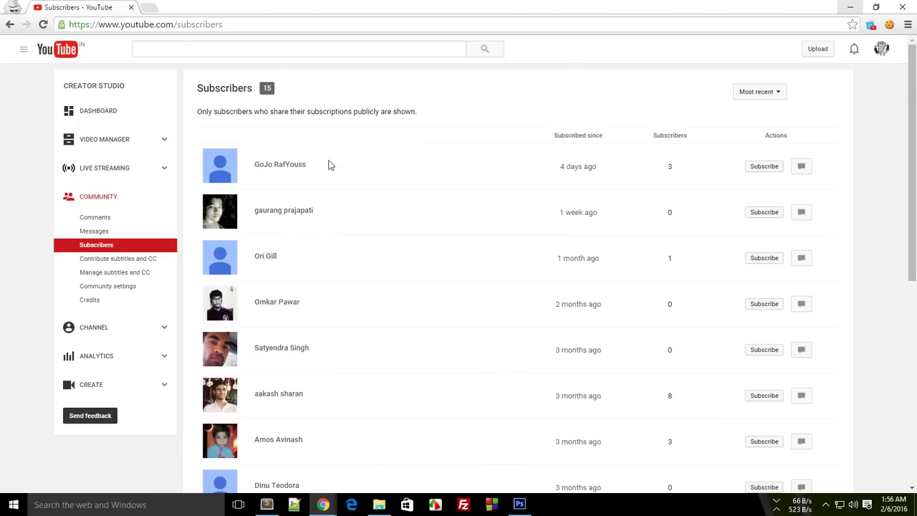
Look through the matience subscribers list down to the codedamn entry.
scroll(331, 184, down, 5)
scroll(342, 346, up, 3)
scroll(348, 301, down, 4)
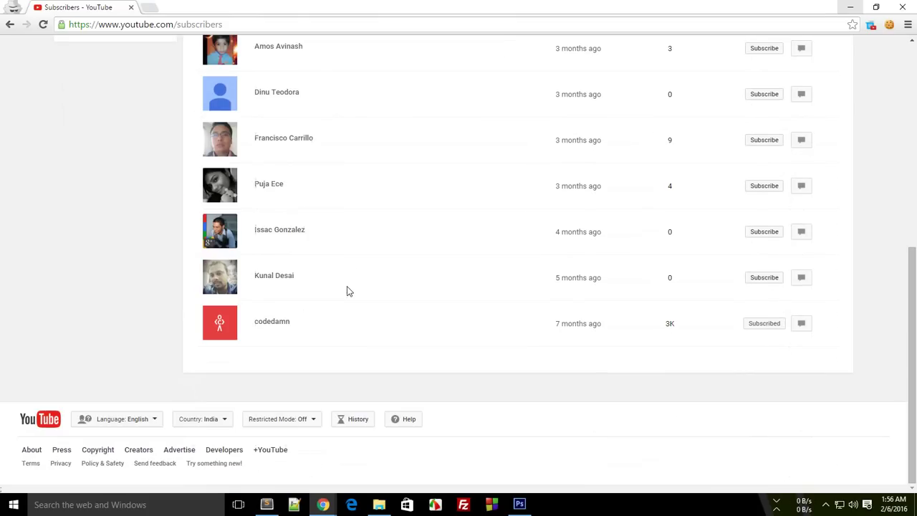
drag(304, 336, 245, 324)
scroll(884, 331, up, 5)
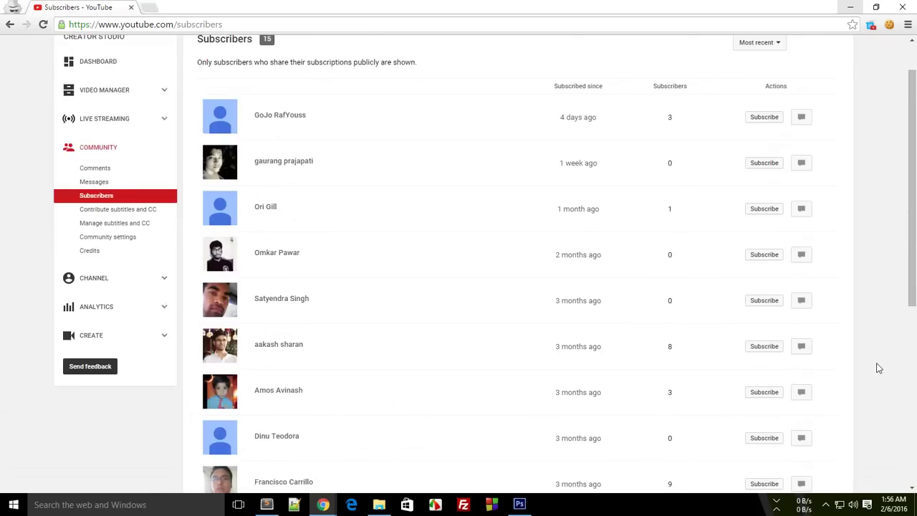
Switch to the codedamn channel and check its likely spam messages for the newly sent message.
click(888, 51)
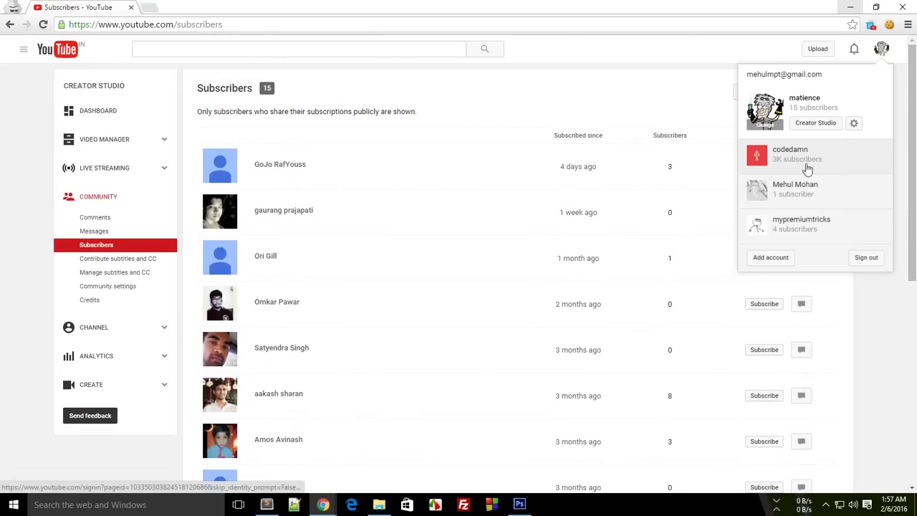
click(807, 168)
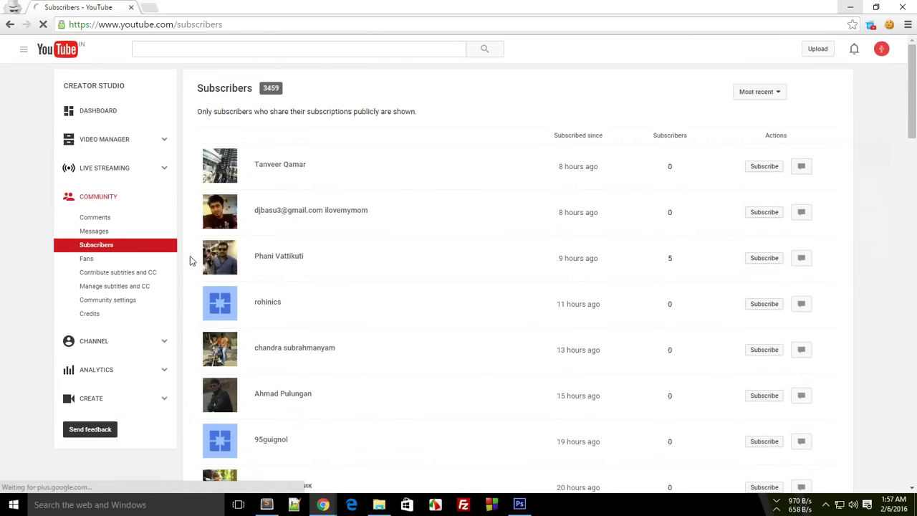
click(100, 233)
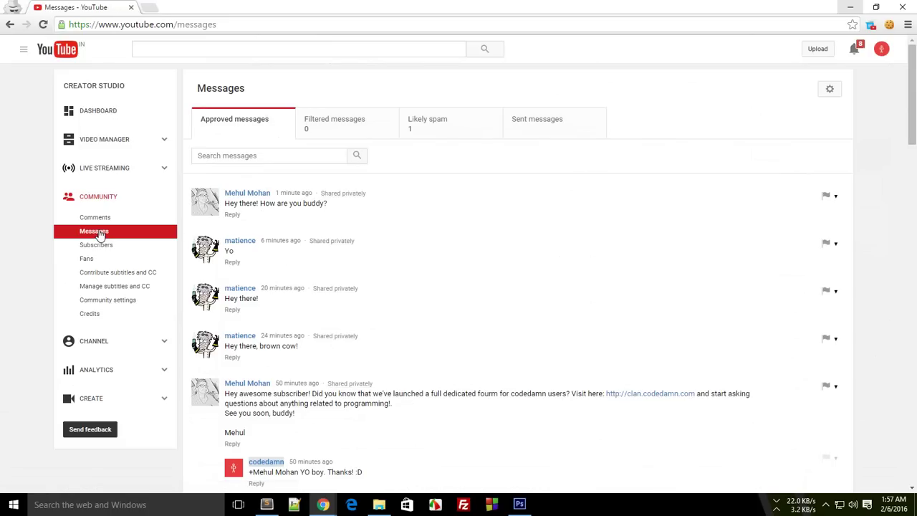
click(430, 129)
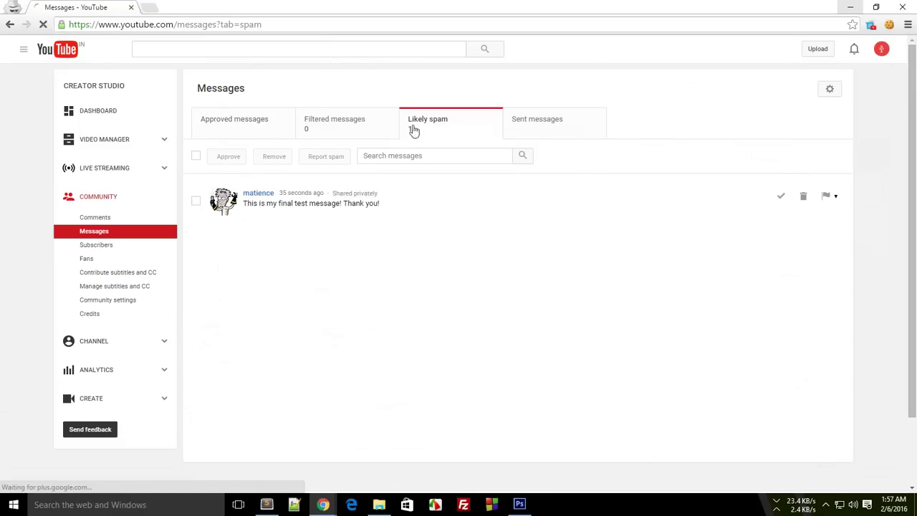
drag(245, 203, 280, 226)
Look through the codedamn channel's approved messages and return to its likely spam messages.
click(244, 127)
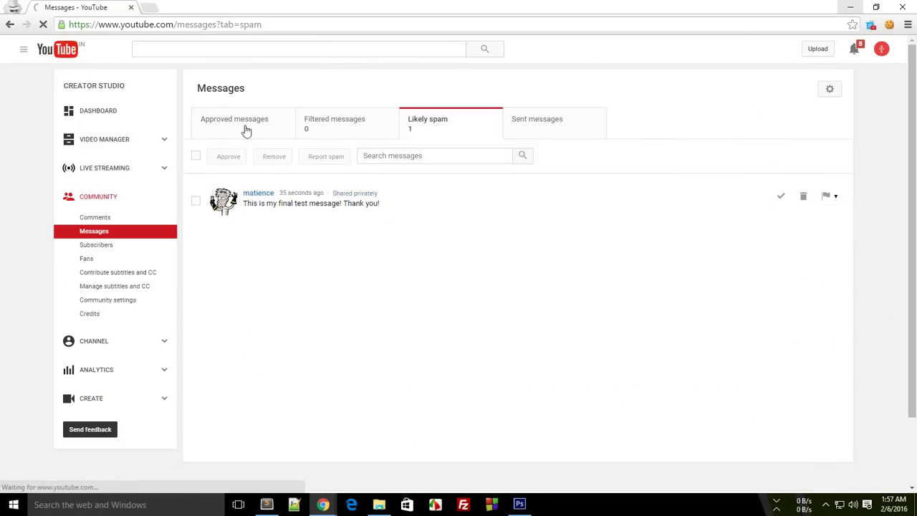
mouse_move(226, 208)
mouse_down()
mouse_move(344, 207)
mouse_move(224, 204)
mouse_up()
click(227, 204)
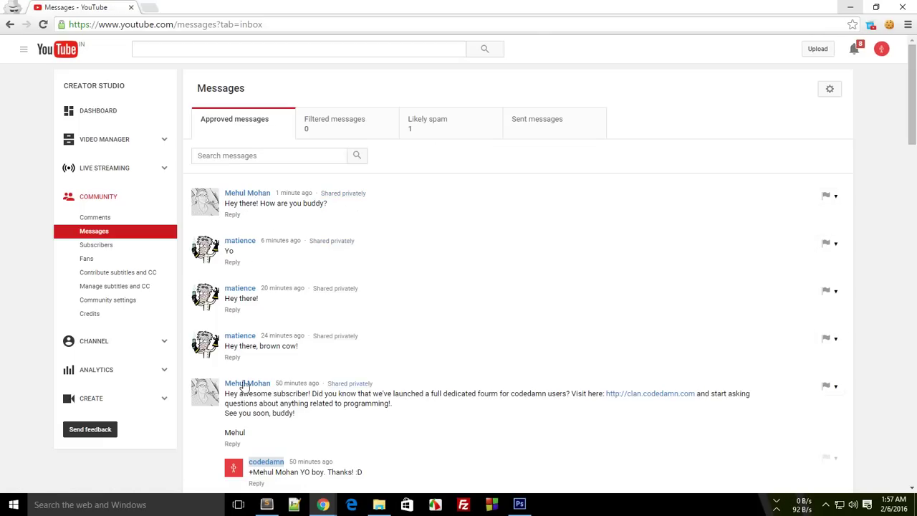
scroll(283, 344, down, 6)
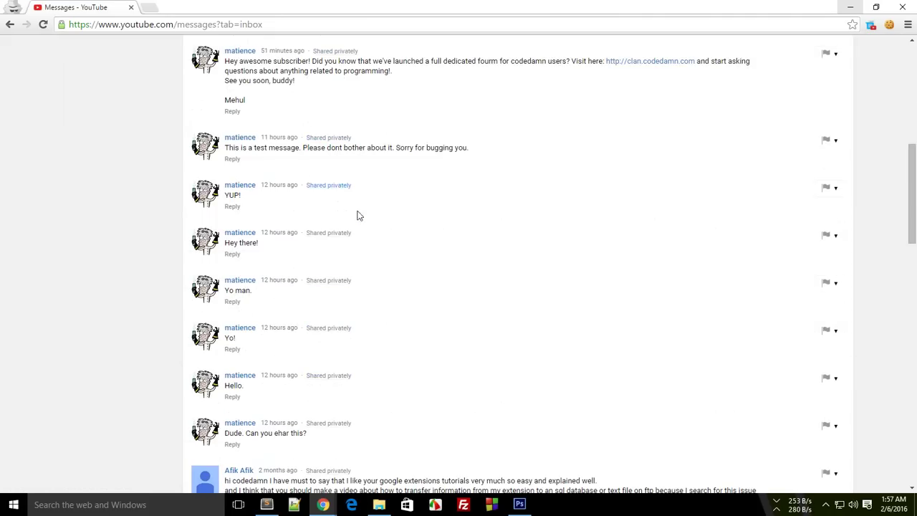
scroll(360, 216, up, 5)
click(445, 126)
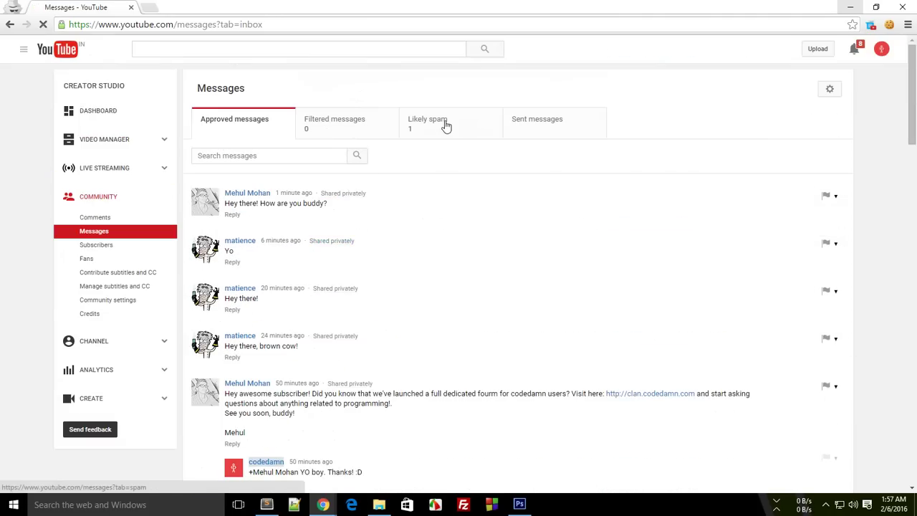